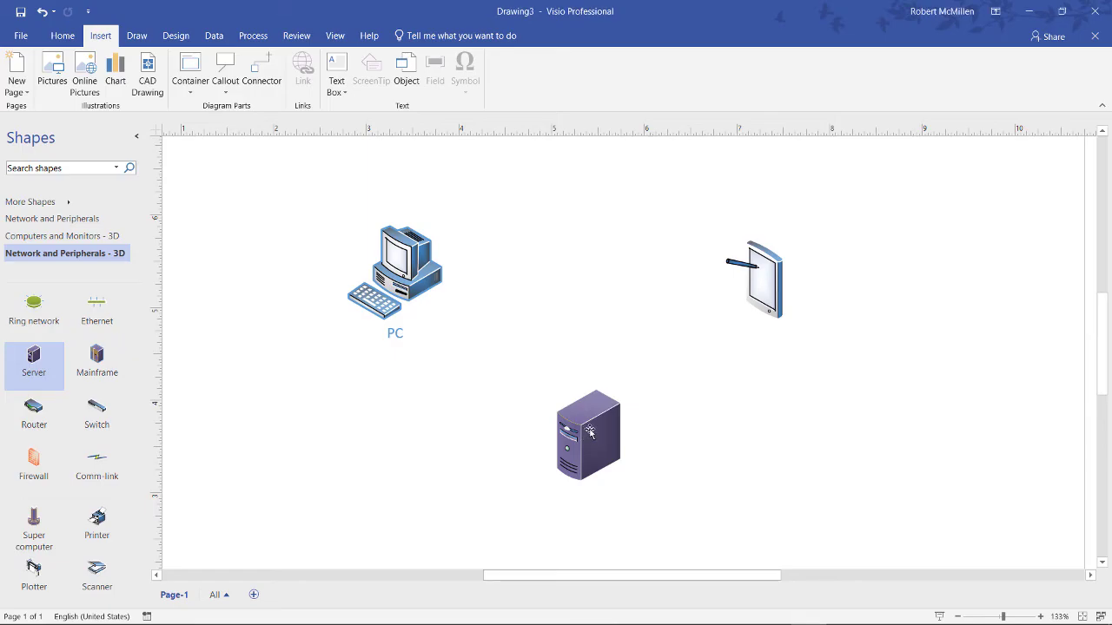
- Move the server beside the PC and the tablet below them, and insert a chart in the freed space
drag(589, 432, 264, 271)
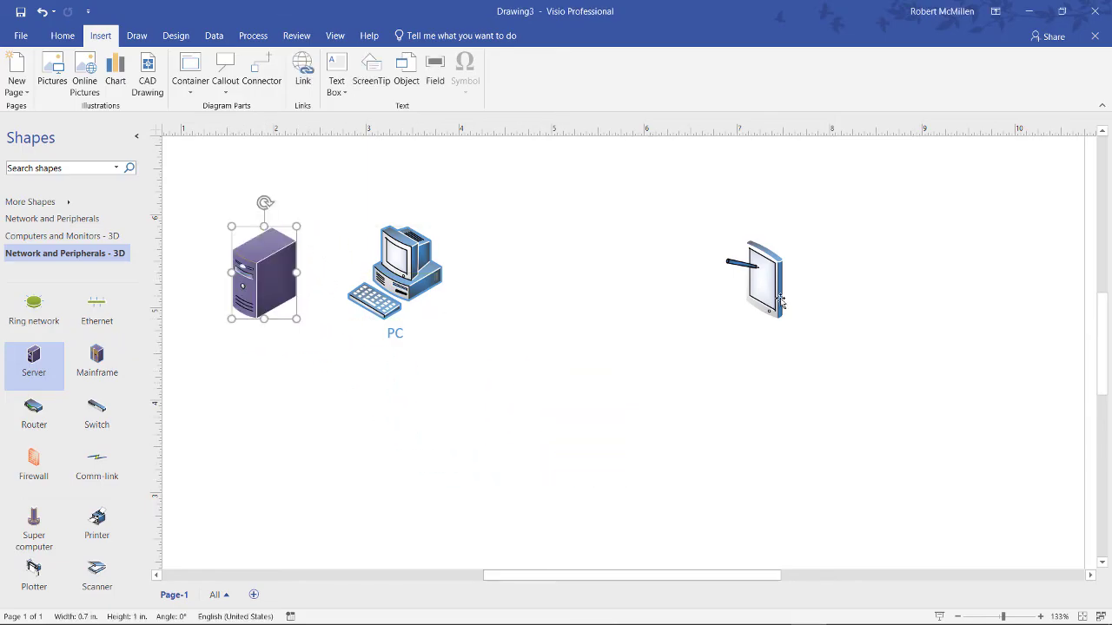
click(743, 263)
drag(743, 263, 268, 365)
click(513, 360)
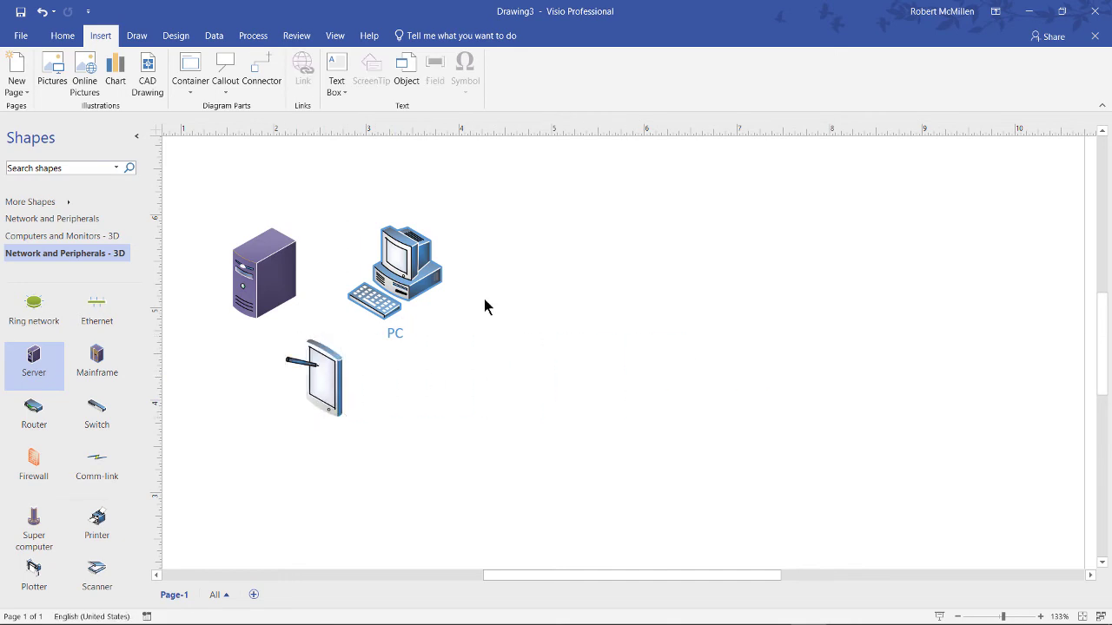
click(113, 72)
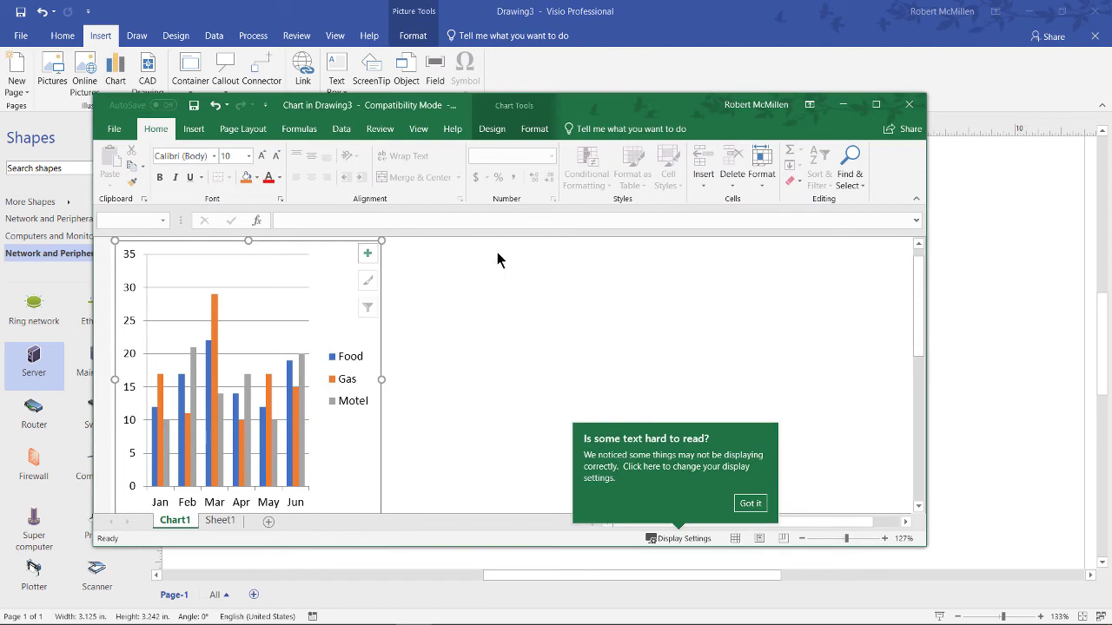
- Try axis titles, a chart title and data labels on the chart, and turn them off again
click(368, 253)
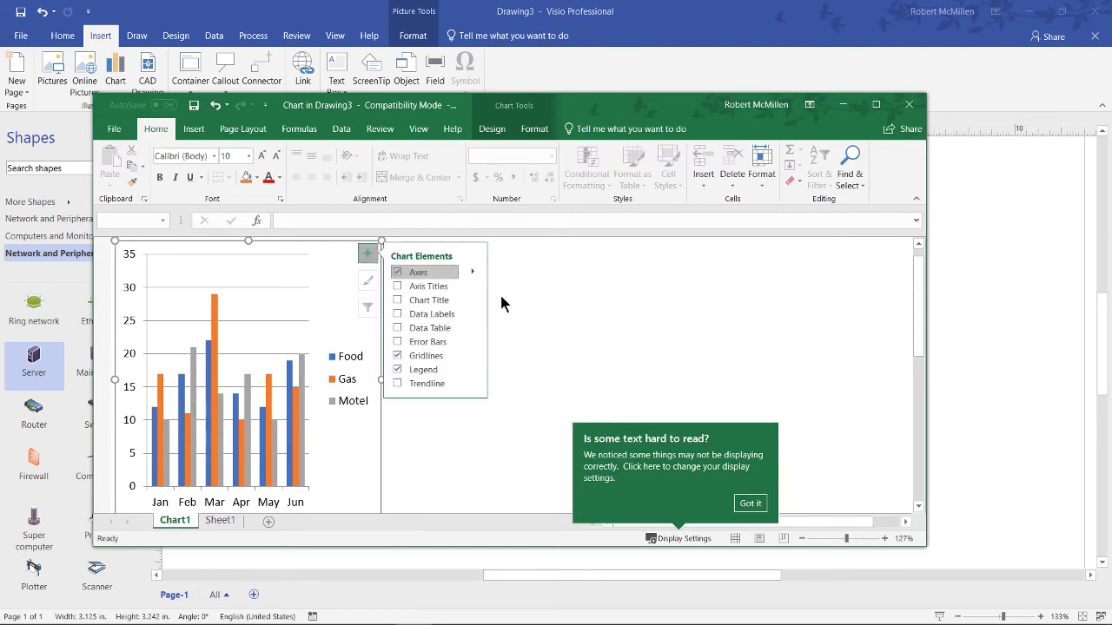
click(399, 300)
click(397, 317)
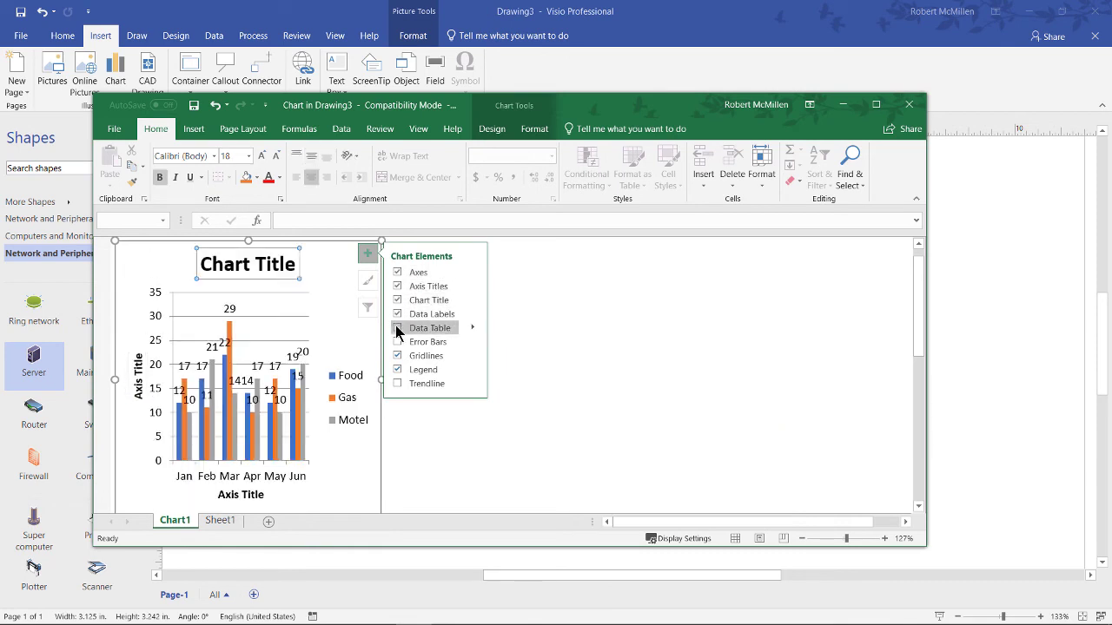
click(397, 314)
click(397, 299)
click(397, 286)
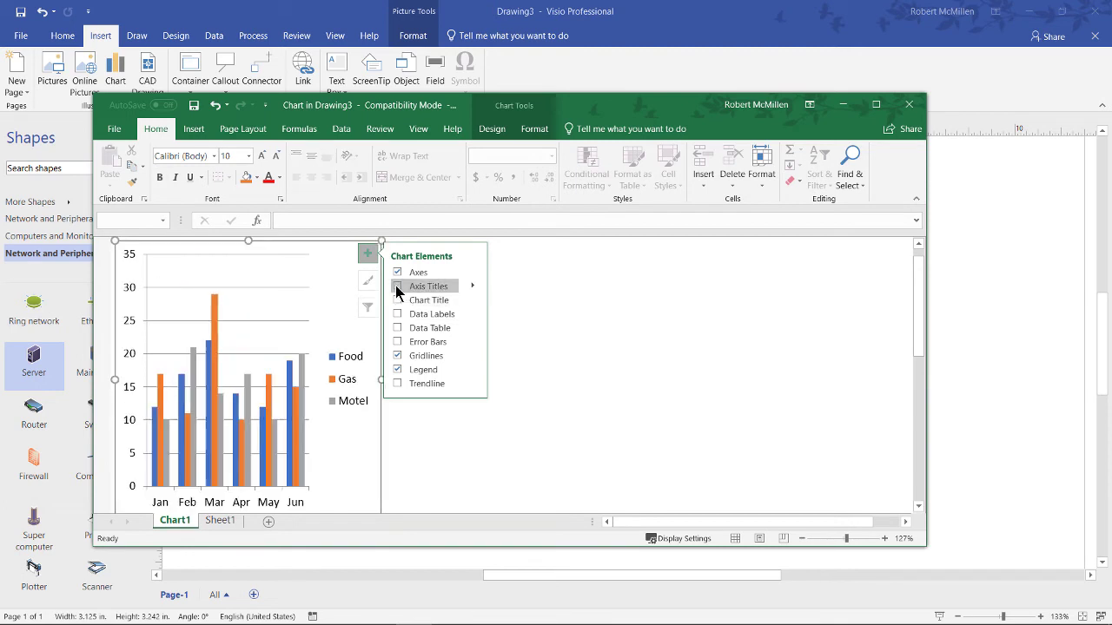
- Try a gradient text fill on the Food legend entry and replace it with a dense dotted pattern fill
click(354, 358)
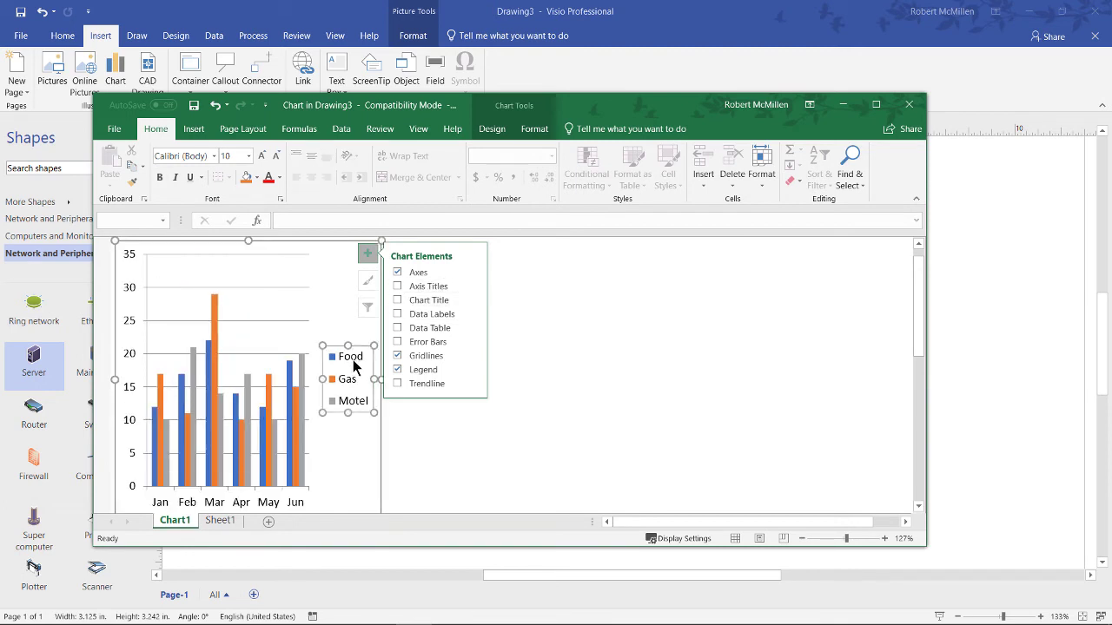
double_click(354, 360)
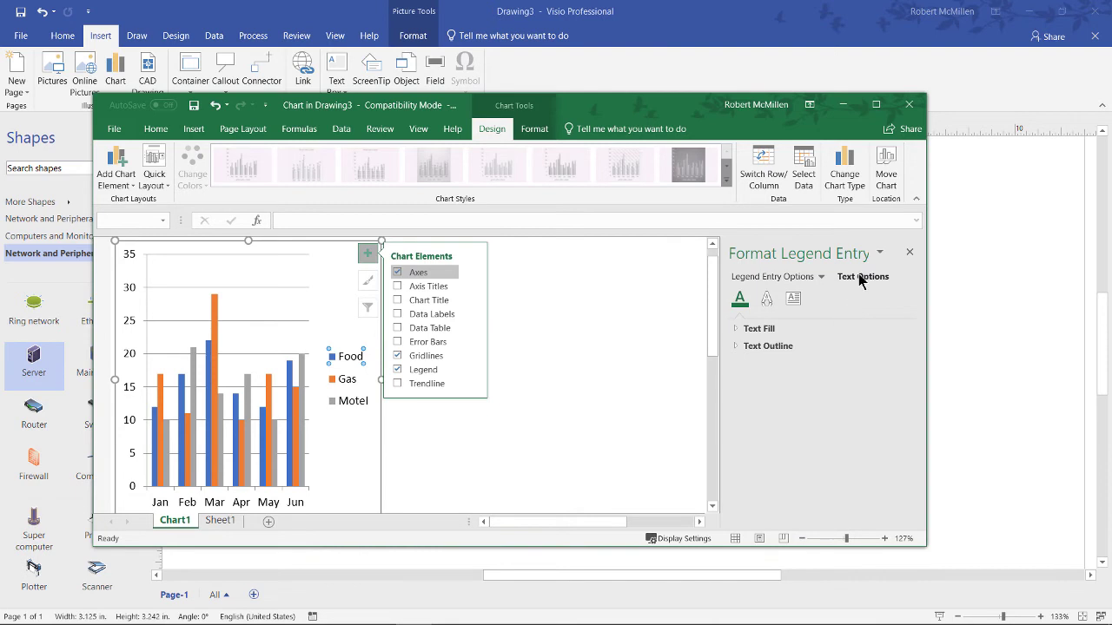
click(734, 329)
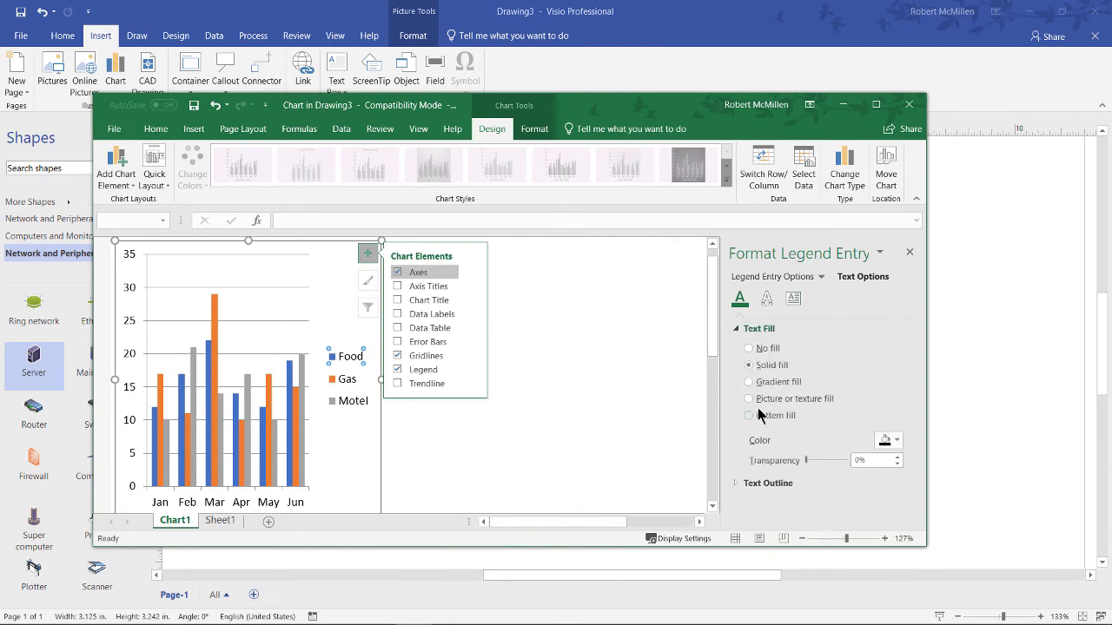
click(749, 382)
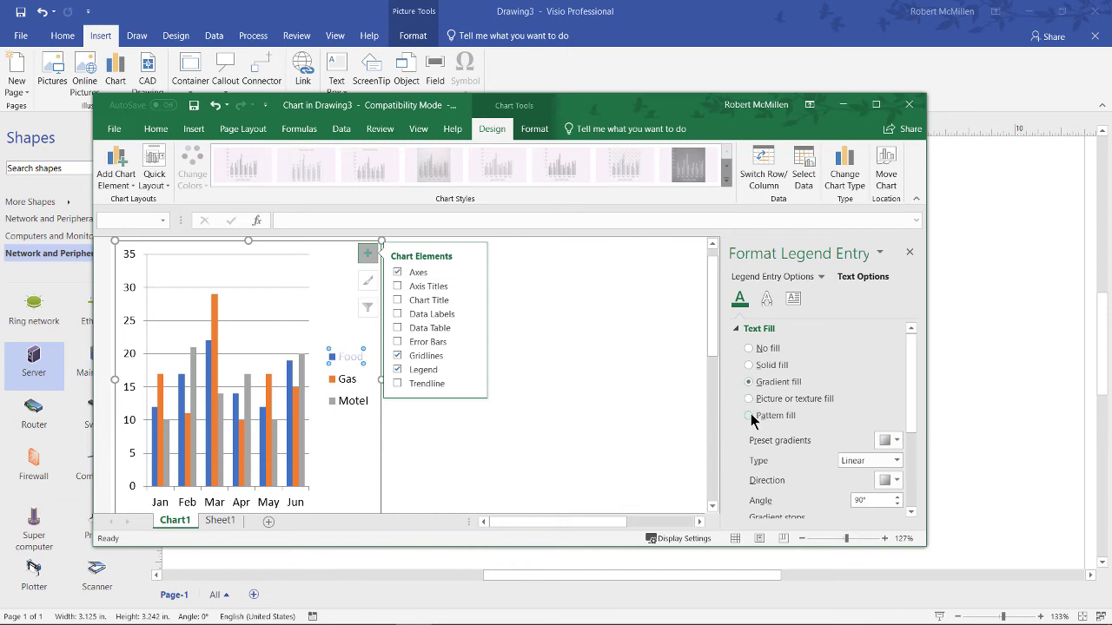
click(749, 417)
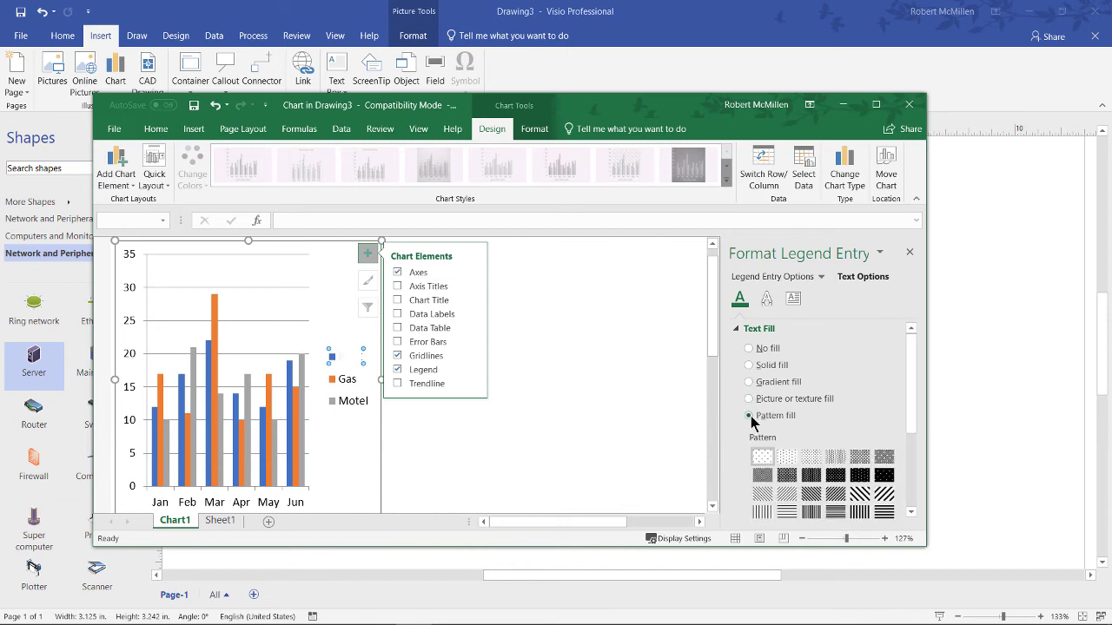
click(833, 475)
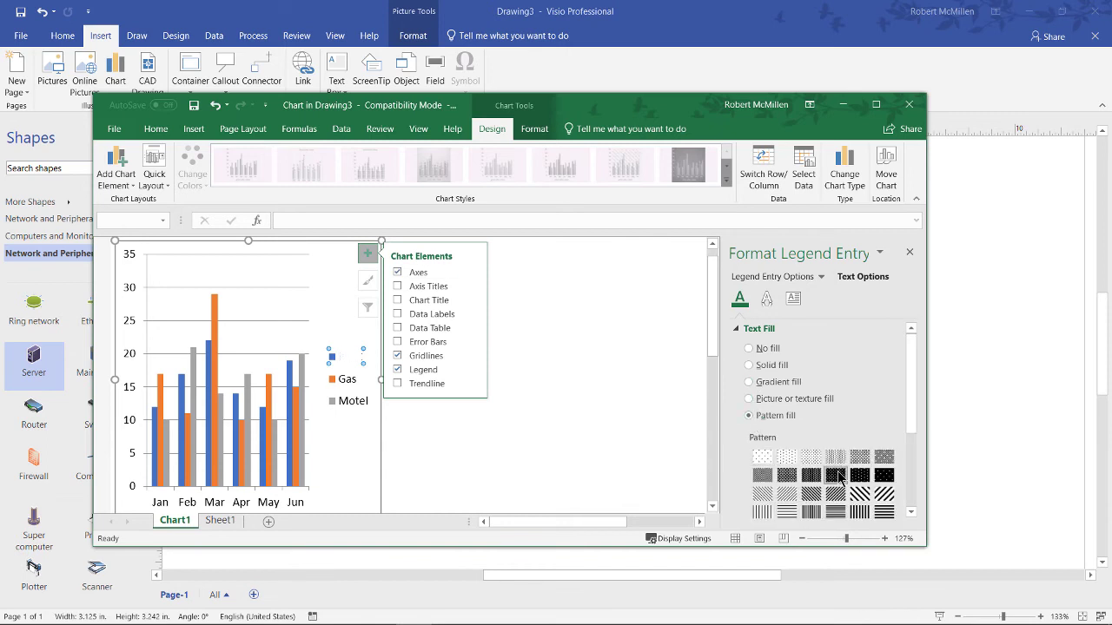
click(739, 330)
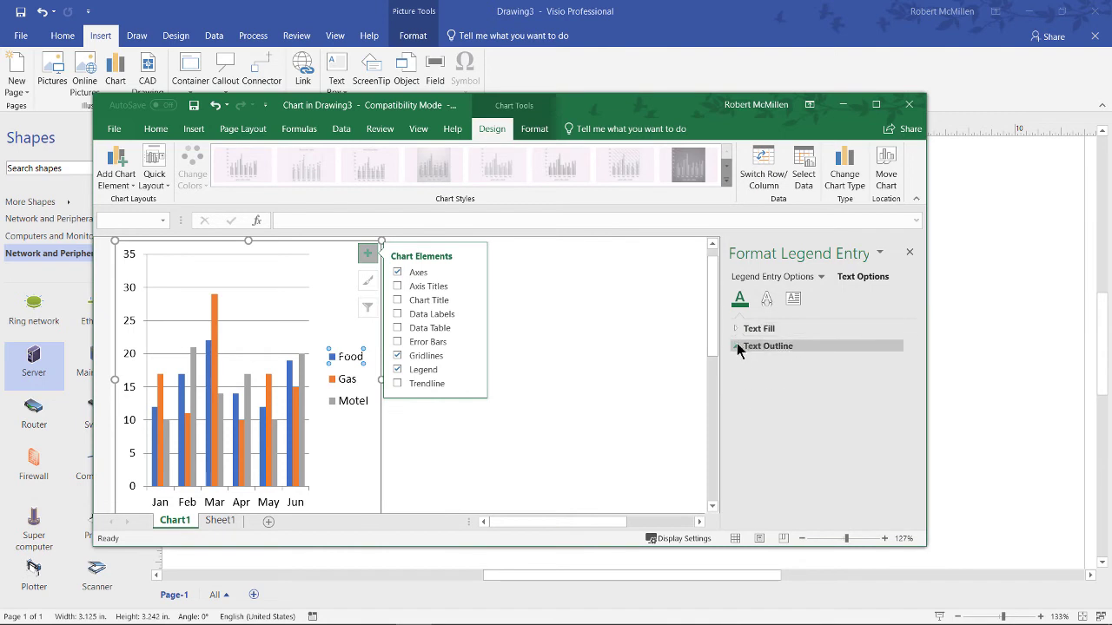
- Give the text of the Food legend entry a solid line outline
click(738, 347)
click(749, 383)
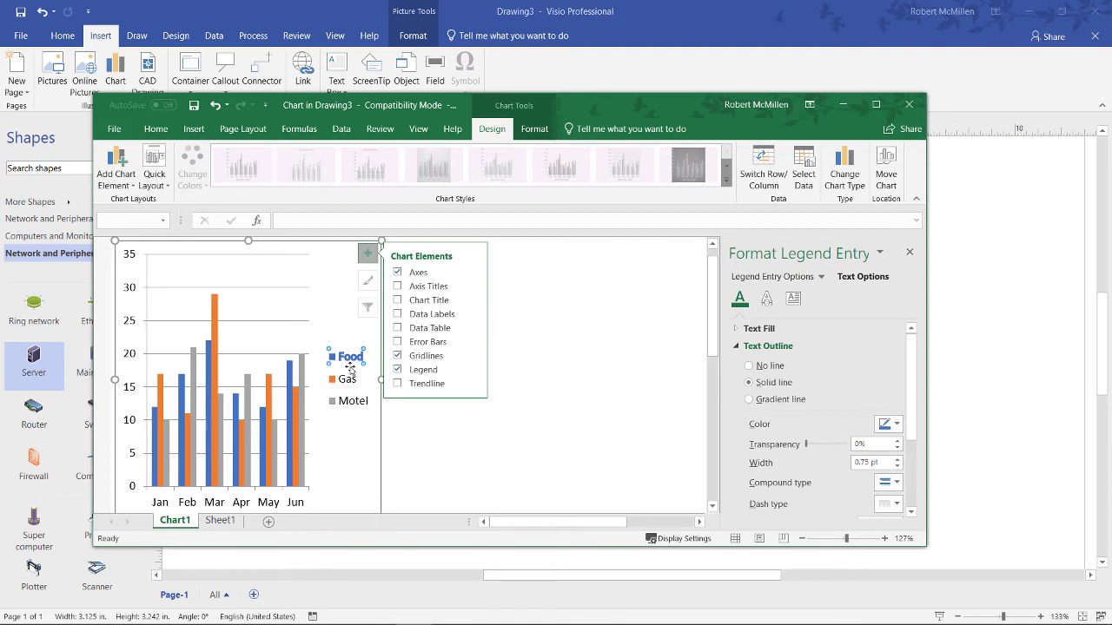
click(620, 400)
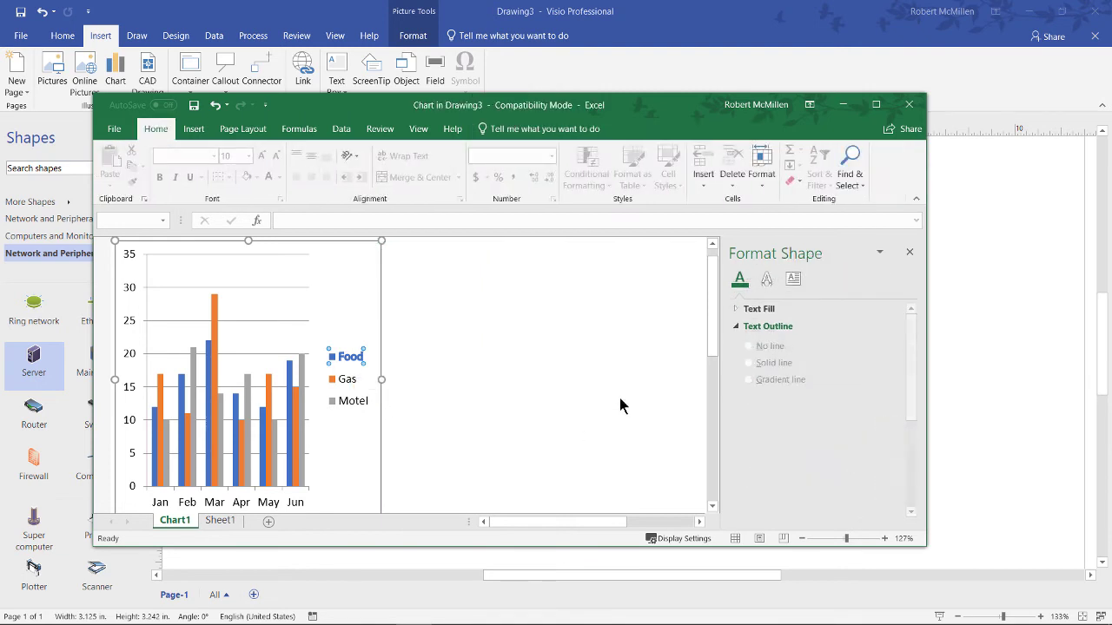
click(347, 357)
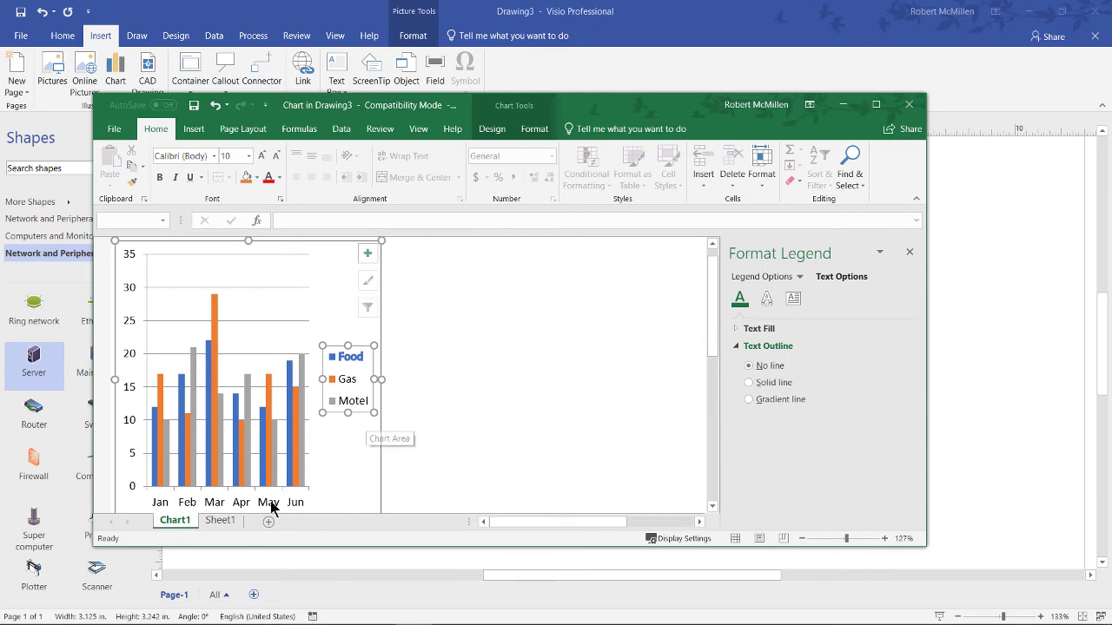
- Rename the column heading in cell B1 of Sheet1 as Groceries
click(220, 524)
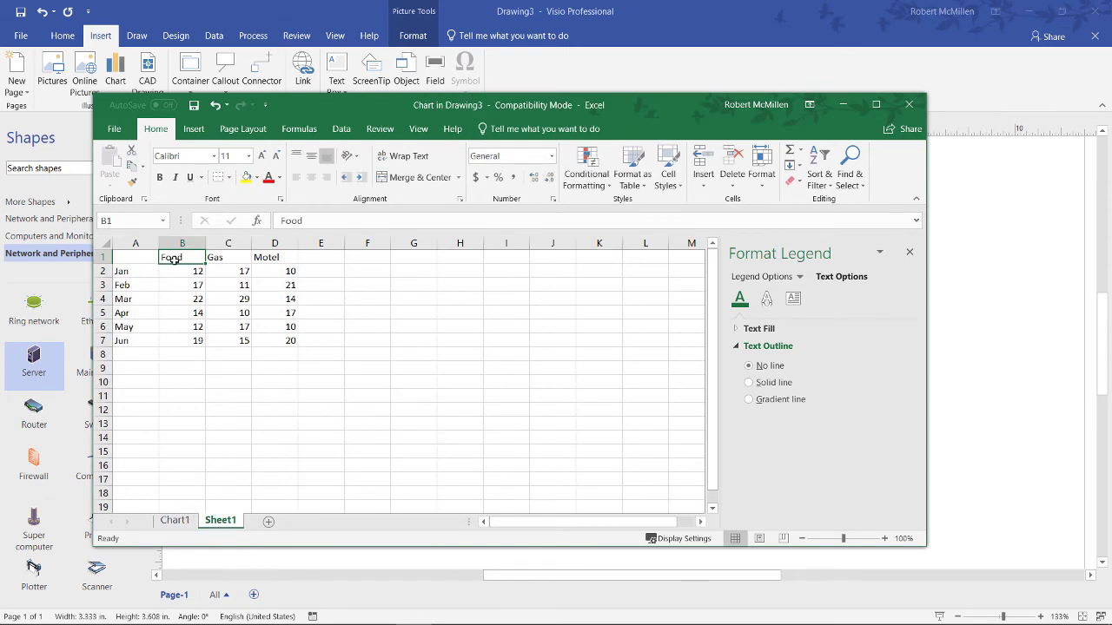
click(330, 220)
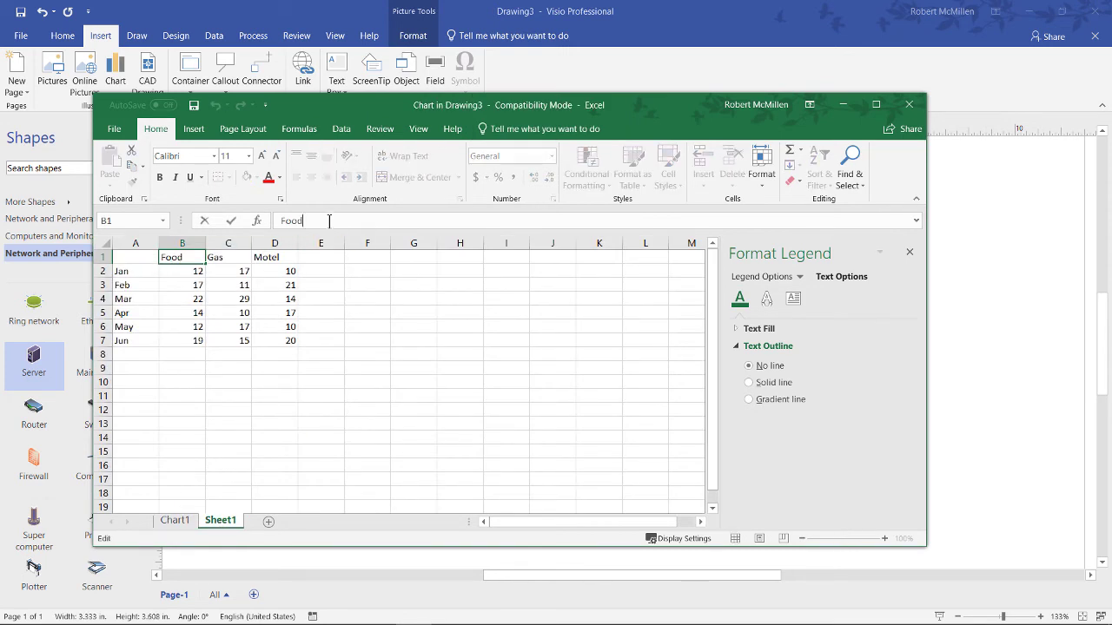
key(BackSpace)
key(BackSpace)
key(BackSpace)
key(BackSpace)
text(Groceries)
key(Return)
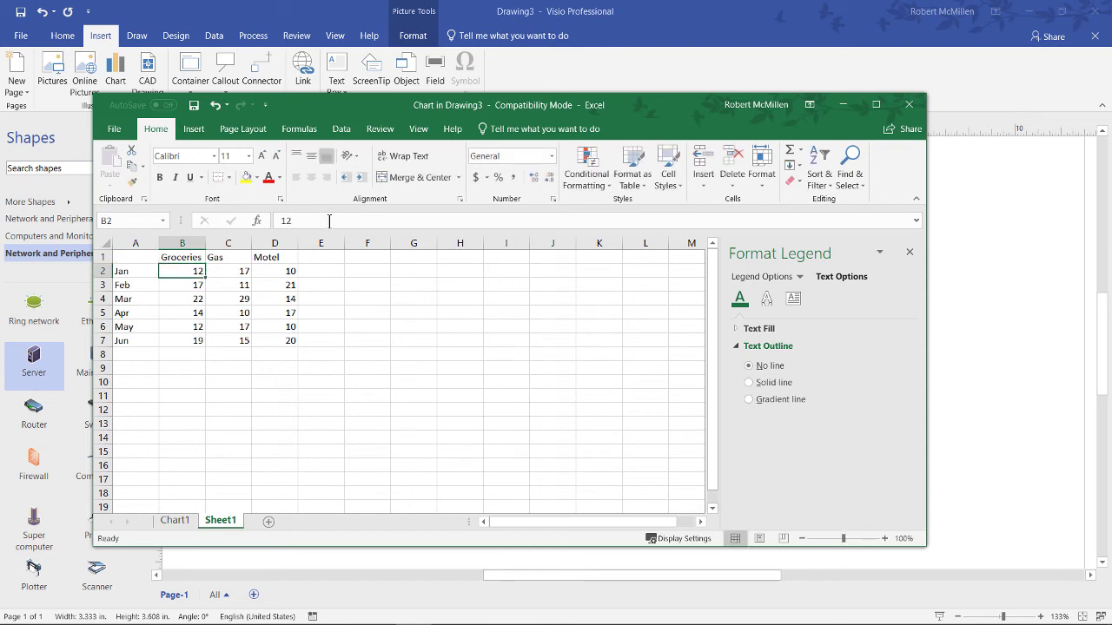
- Change the month label in cell A7 to Jul and close the embedded workbook to return to the drawing
click(142, 272)
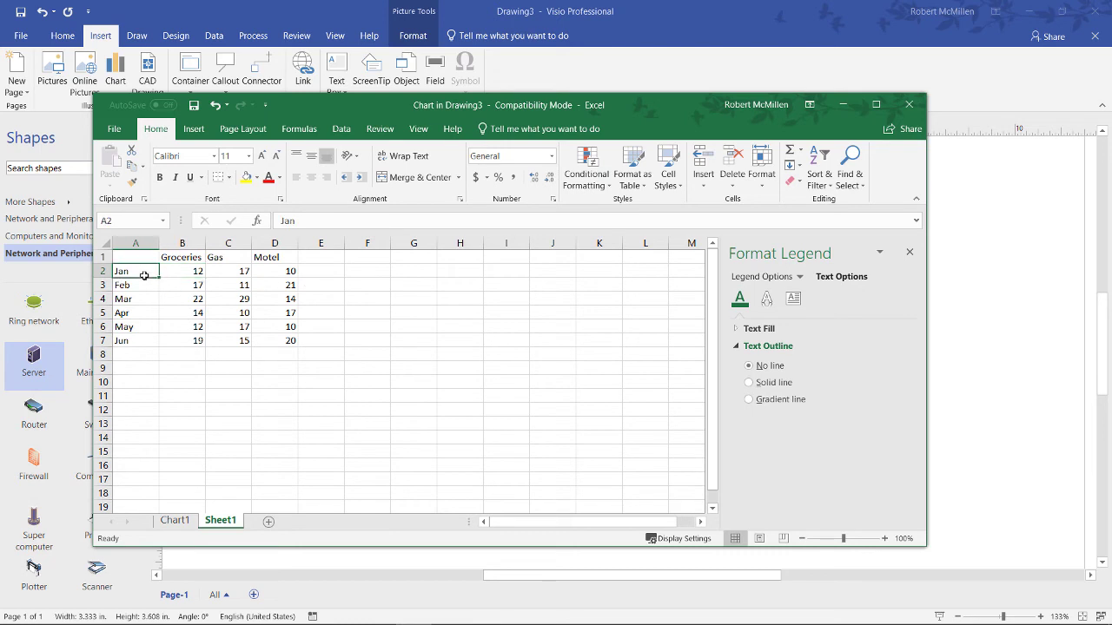
click(141, 327)
click(135, 342)
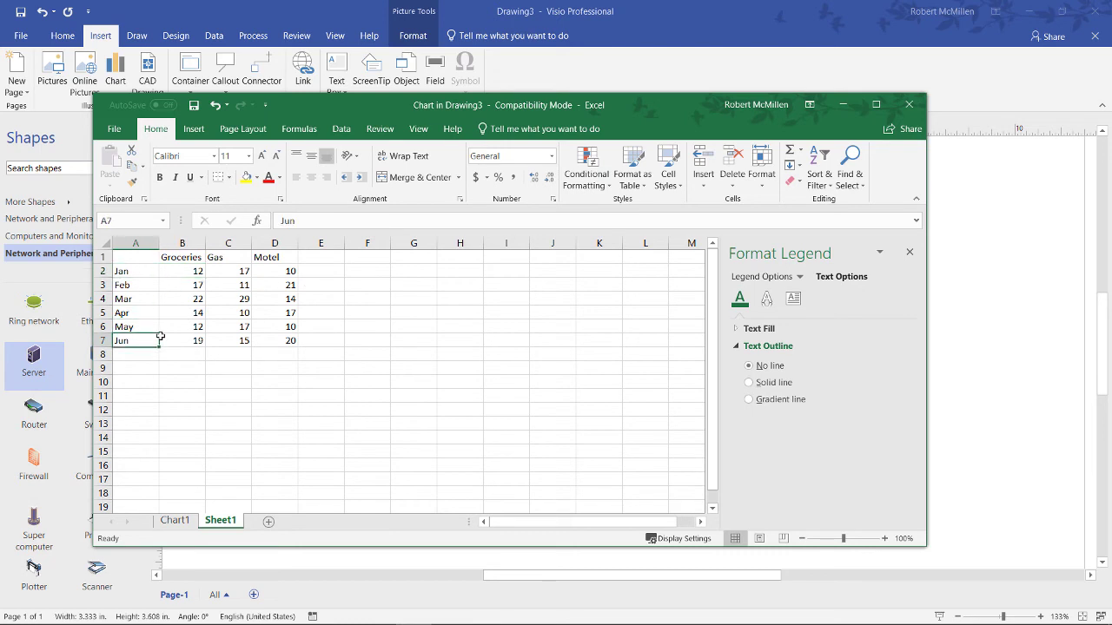
text(Jul)
key(Return)
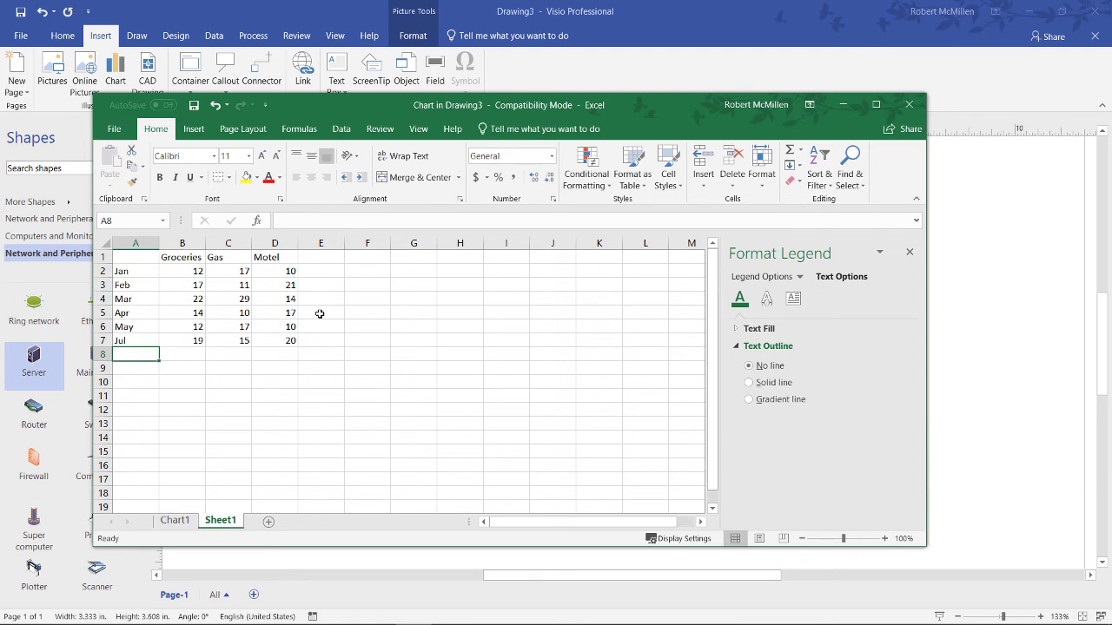
click(908, 103)
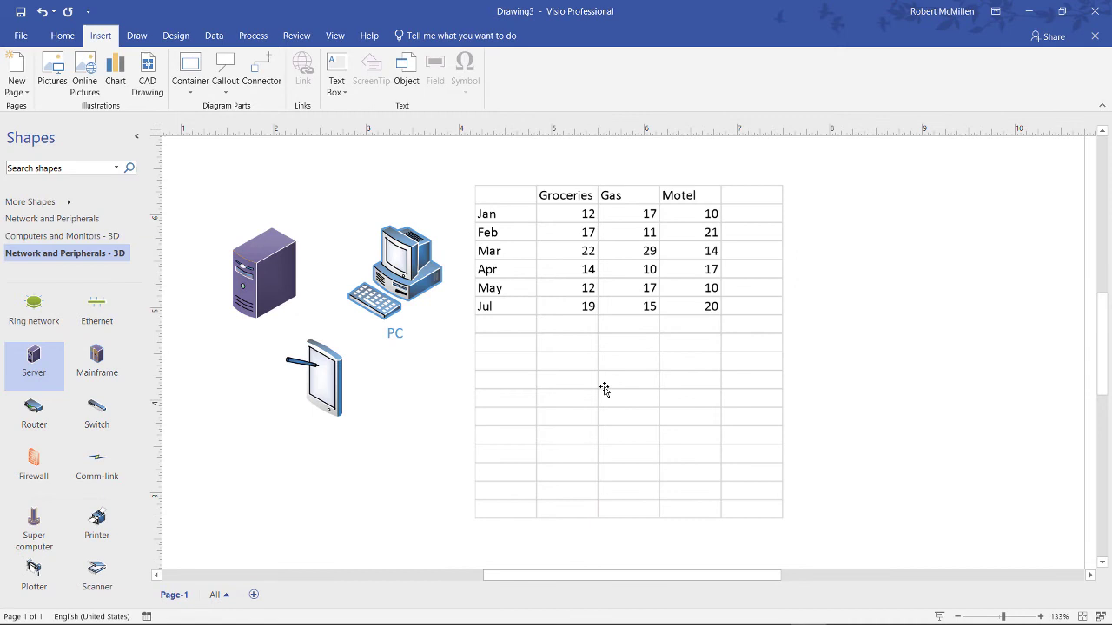
- Reopen the embedded chart object for editing, switch it to the Chart1 sheet, and return to the drawing
click(637, 249)
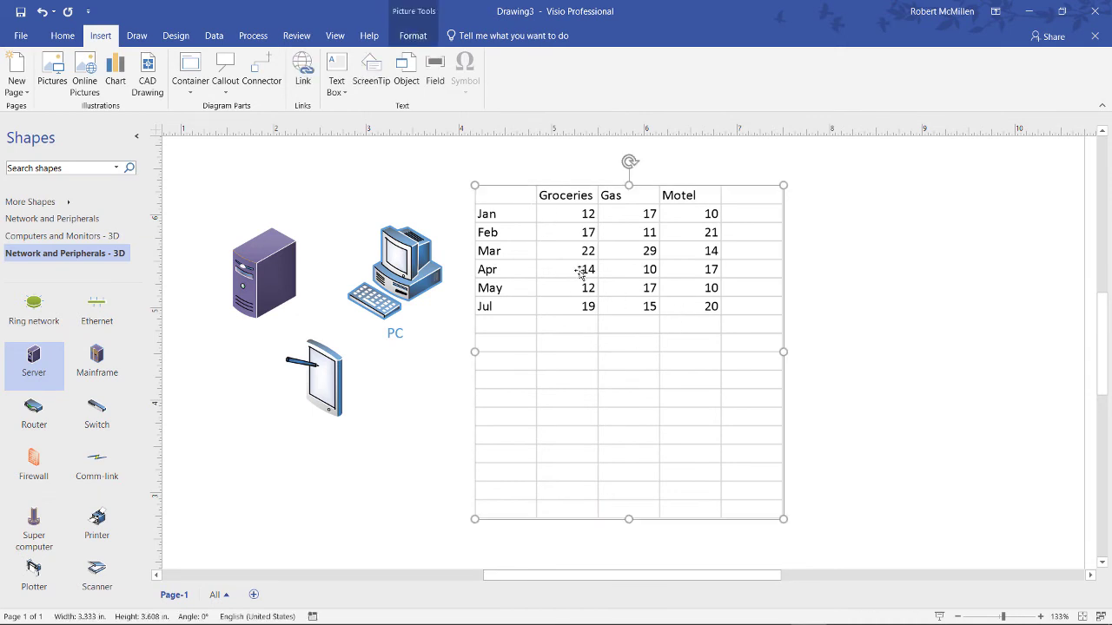
right_click(580, 236)
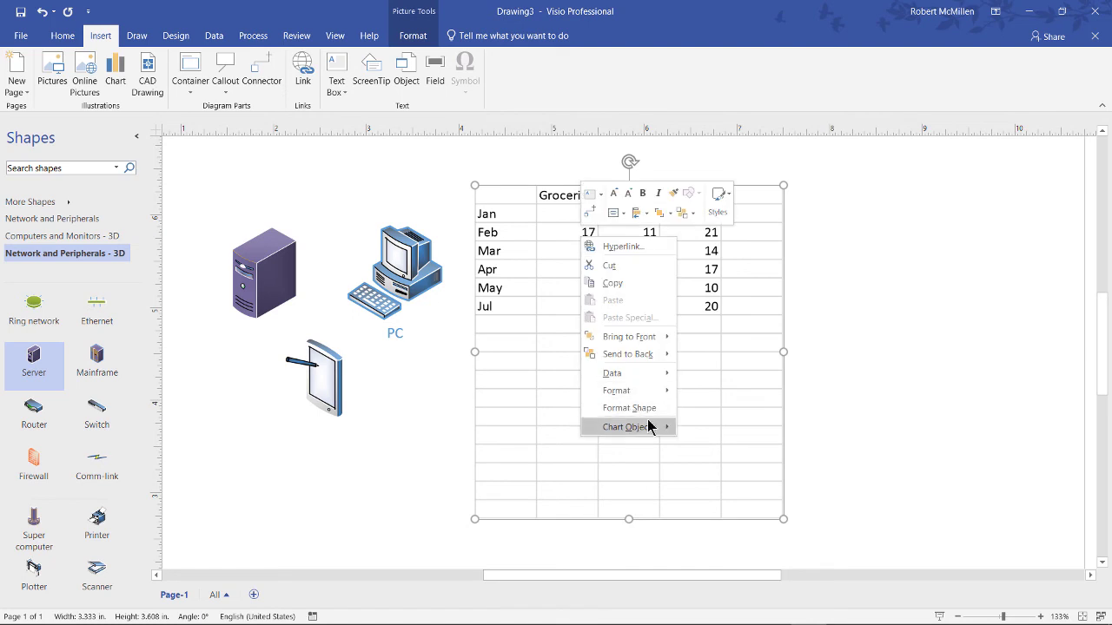
mouse_move(653, 431)
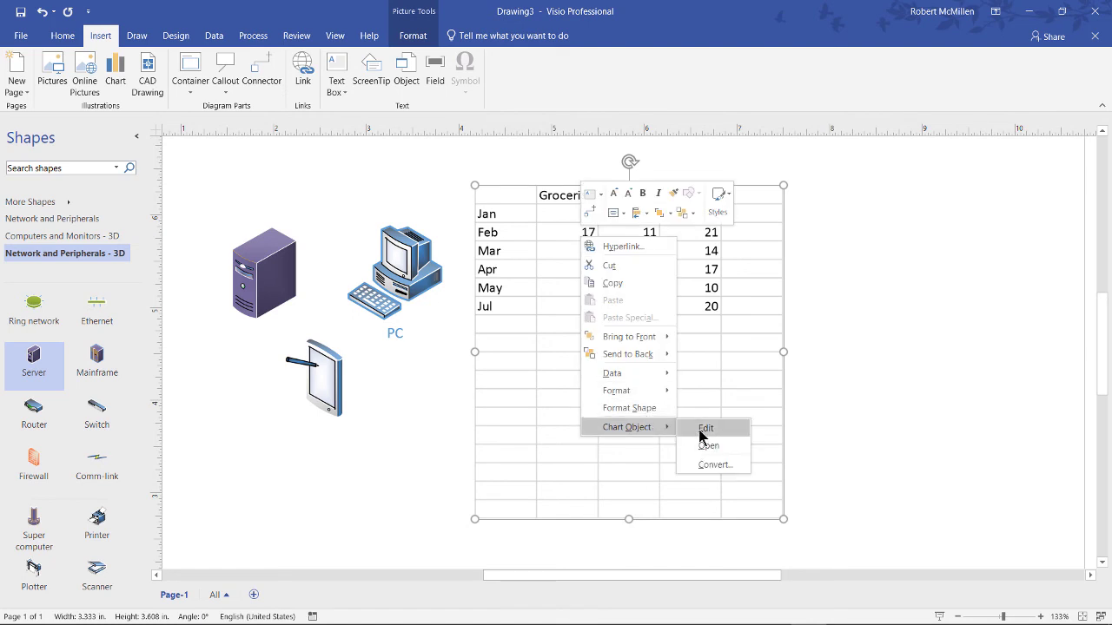
click(704, 428)
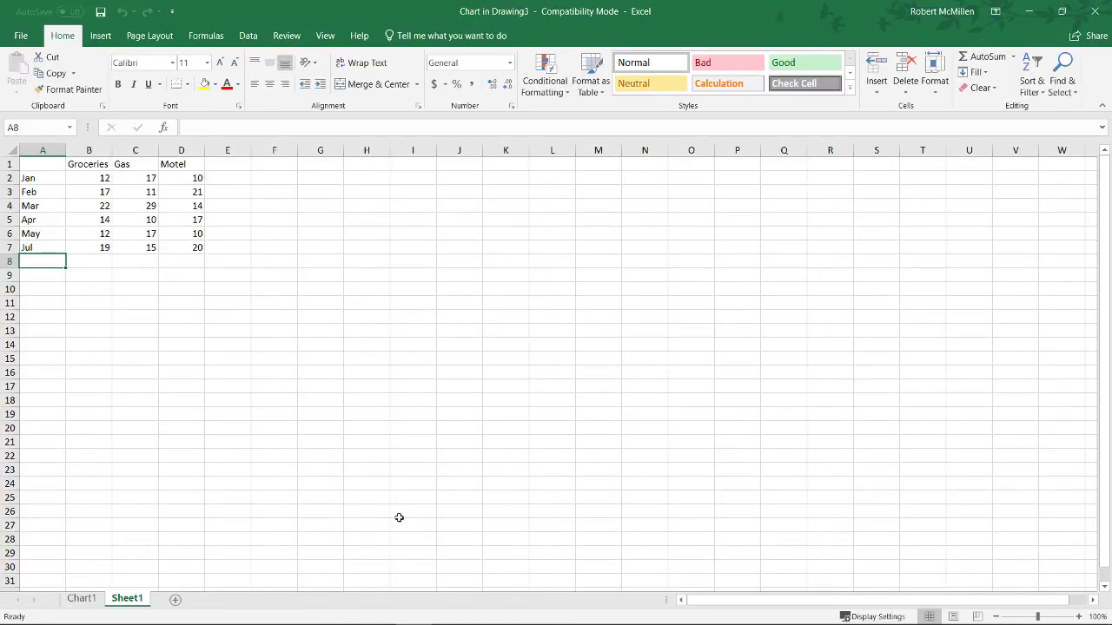
click(88, 603)
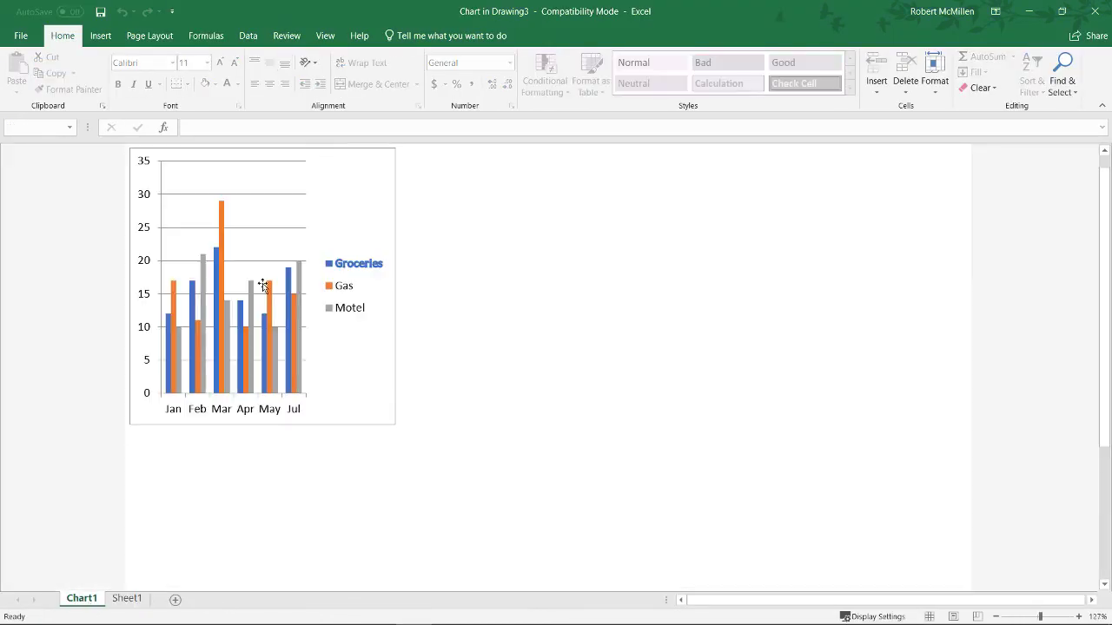
double_click(344, 228)
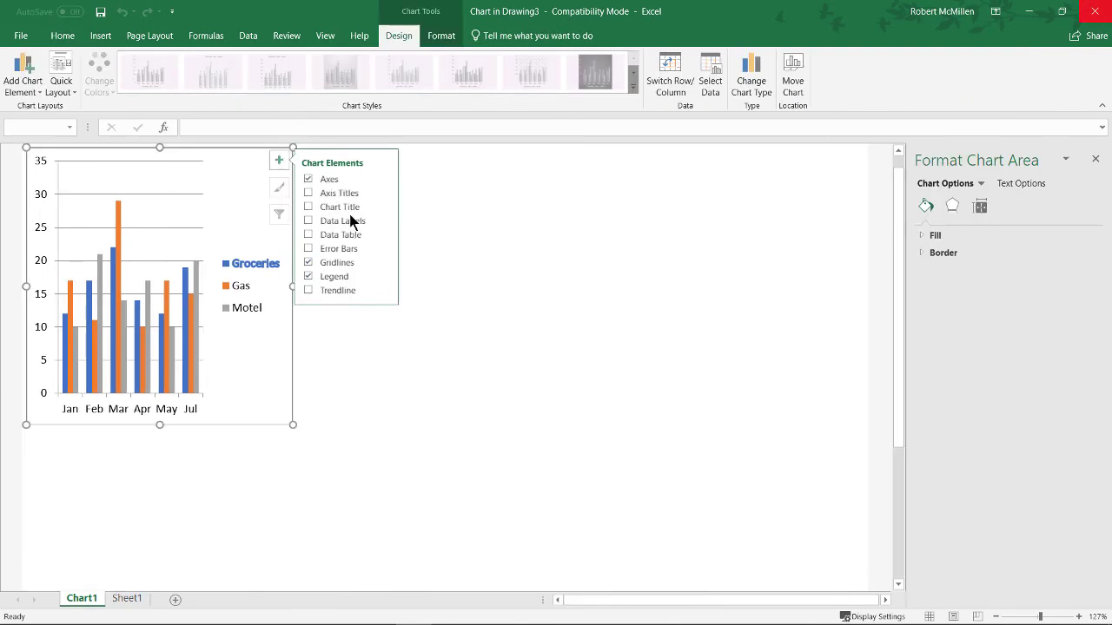
click(1091, 11)
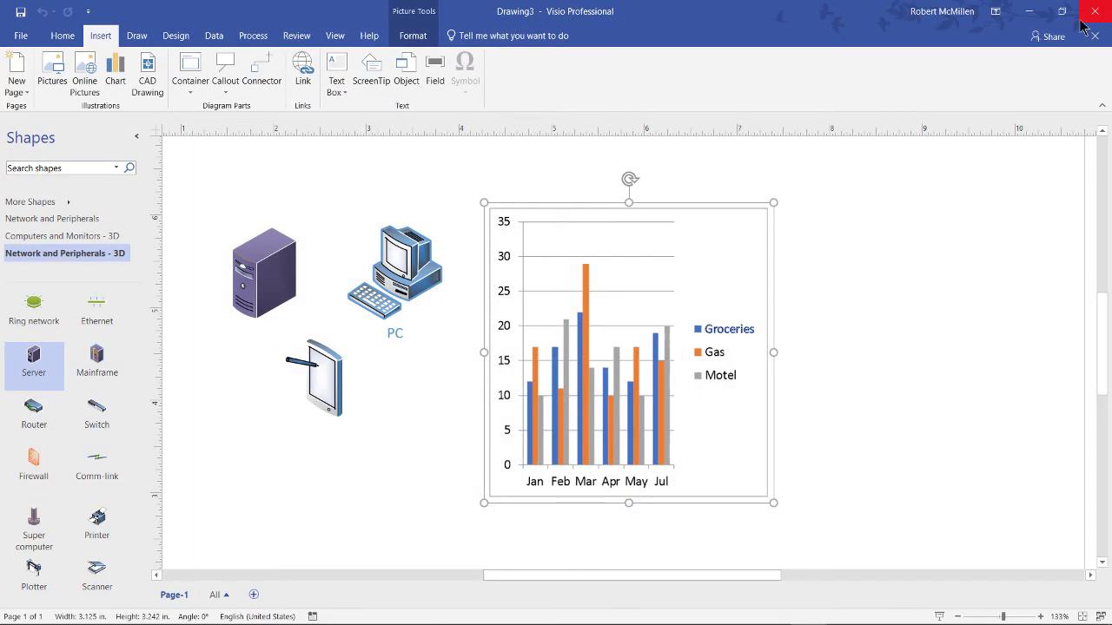
- View the object types offered for converting the chart object and dismiss the Convert dialog
right_click(646, 304)
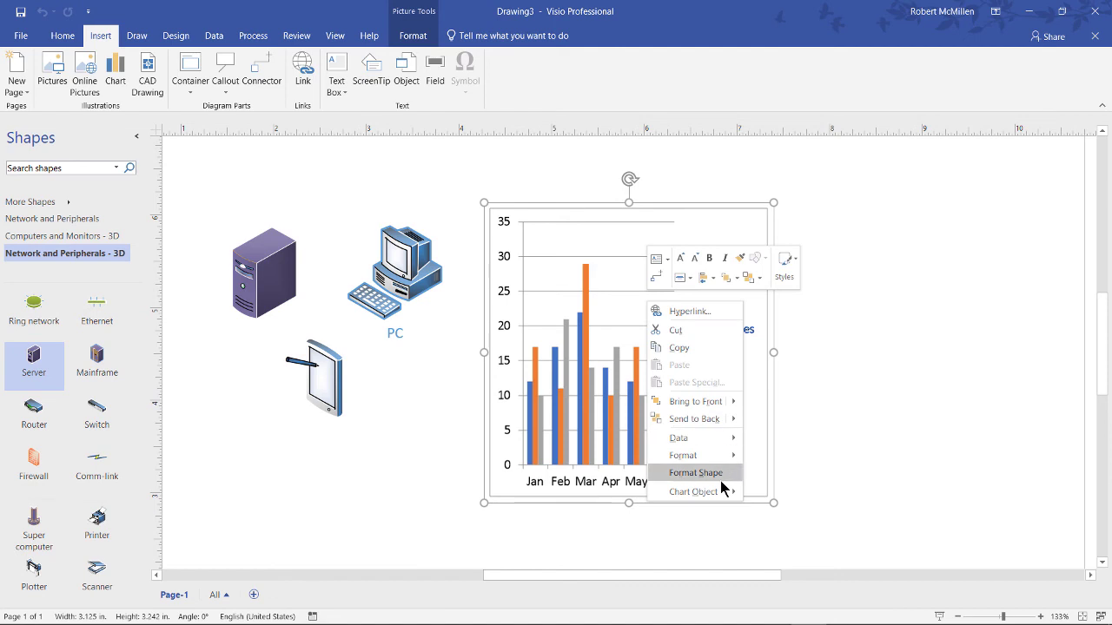
mouse_move(718, 493)
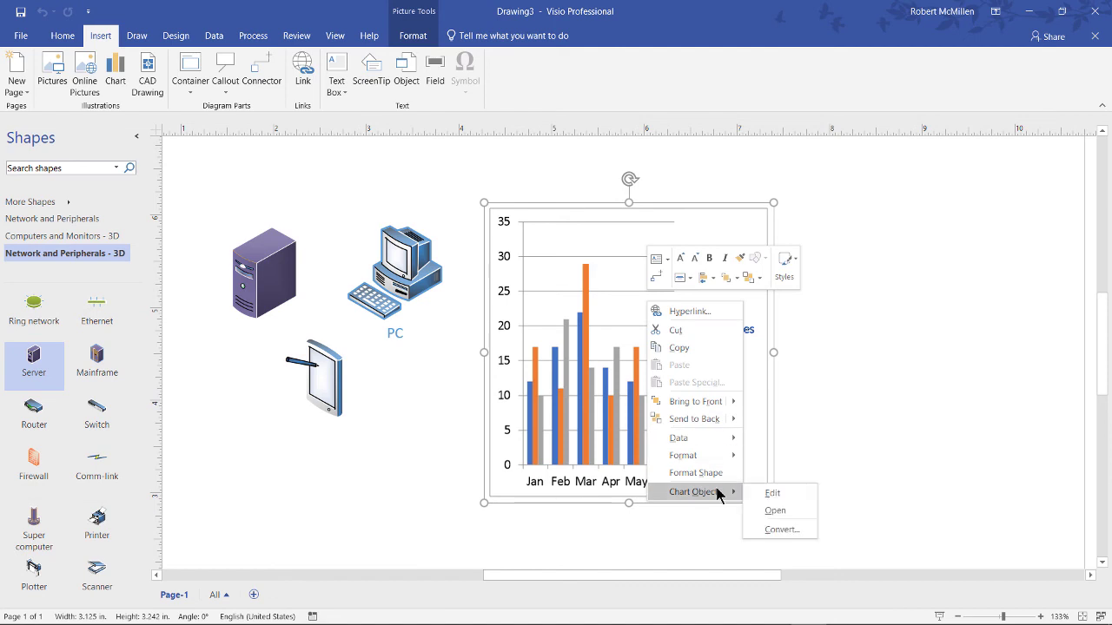
click(770, 529)
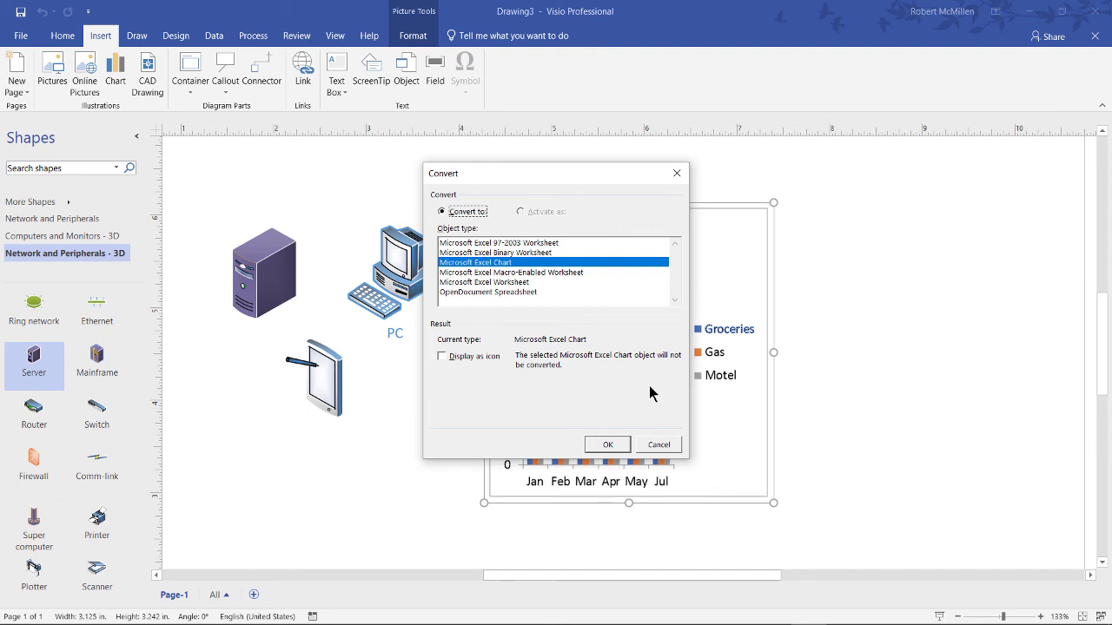
click(659, 446)
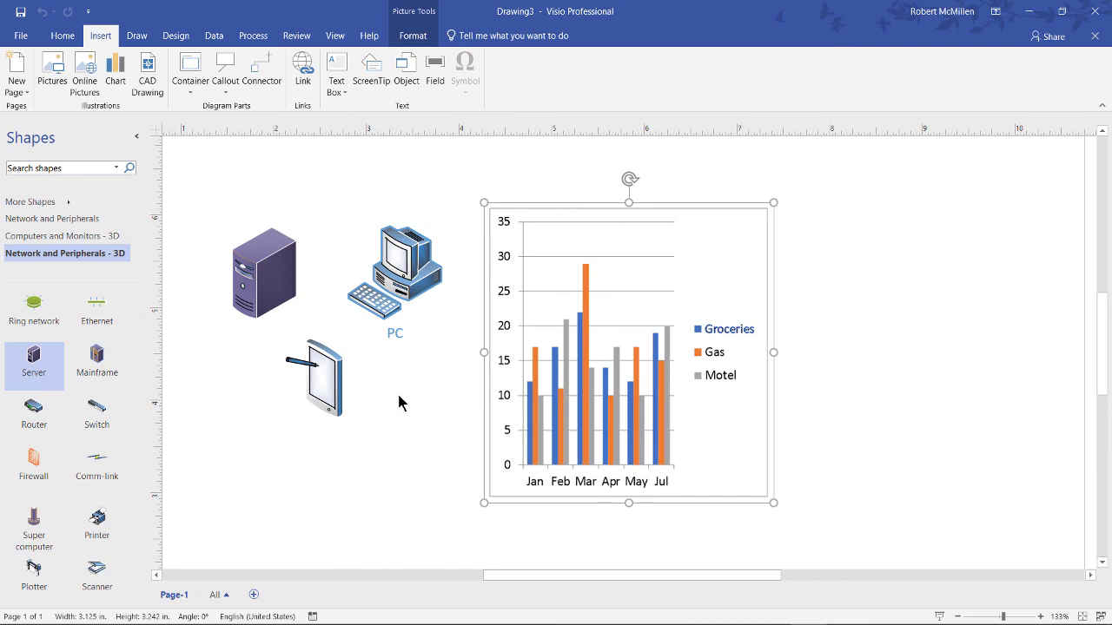
- Draw connectors from the tablet, PC and server shapes to the chart, redrawing the tablet's connector
click(321, 382)
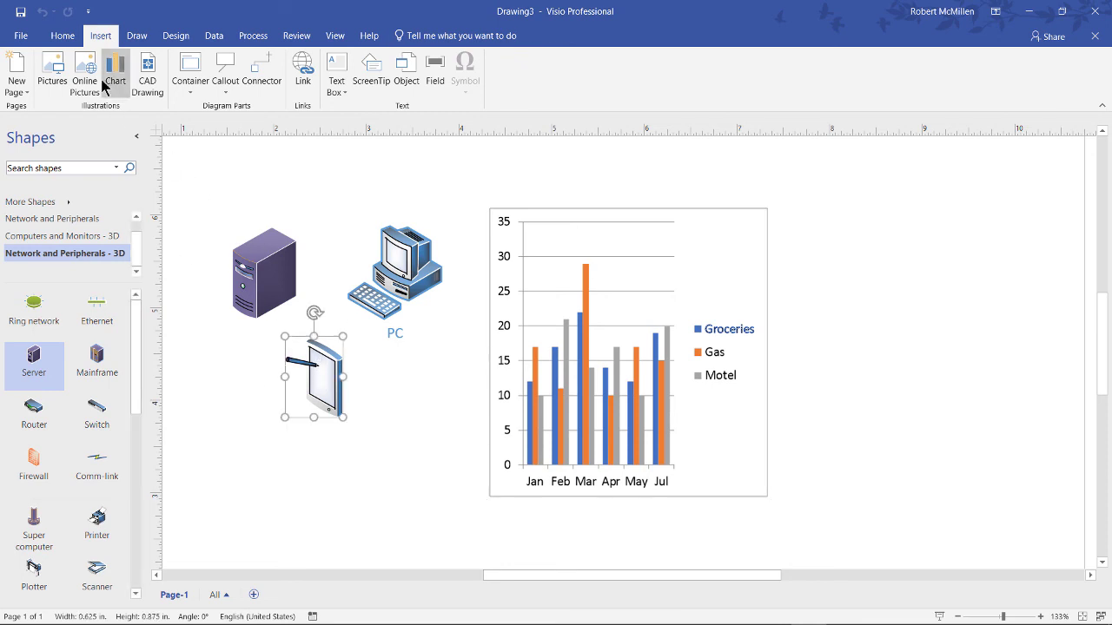
click(68, 40)
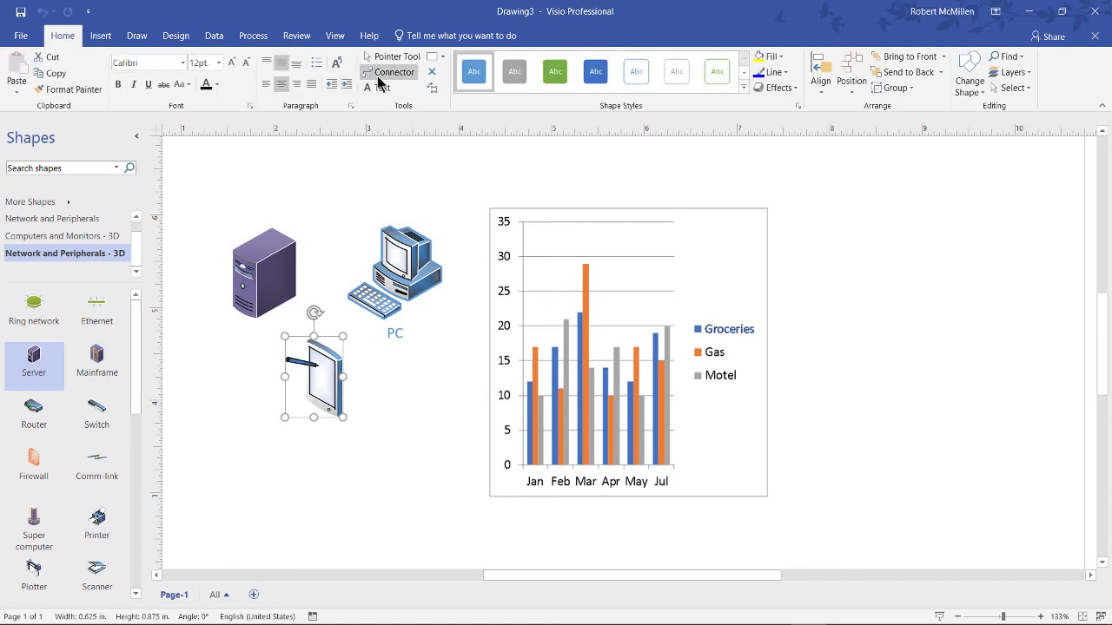
click(387, 73)
drag(343, 377, 483, 377)
drag(430, 271, 484, 273)
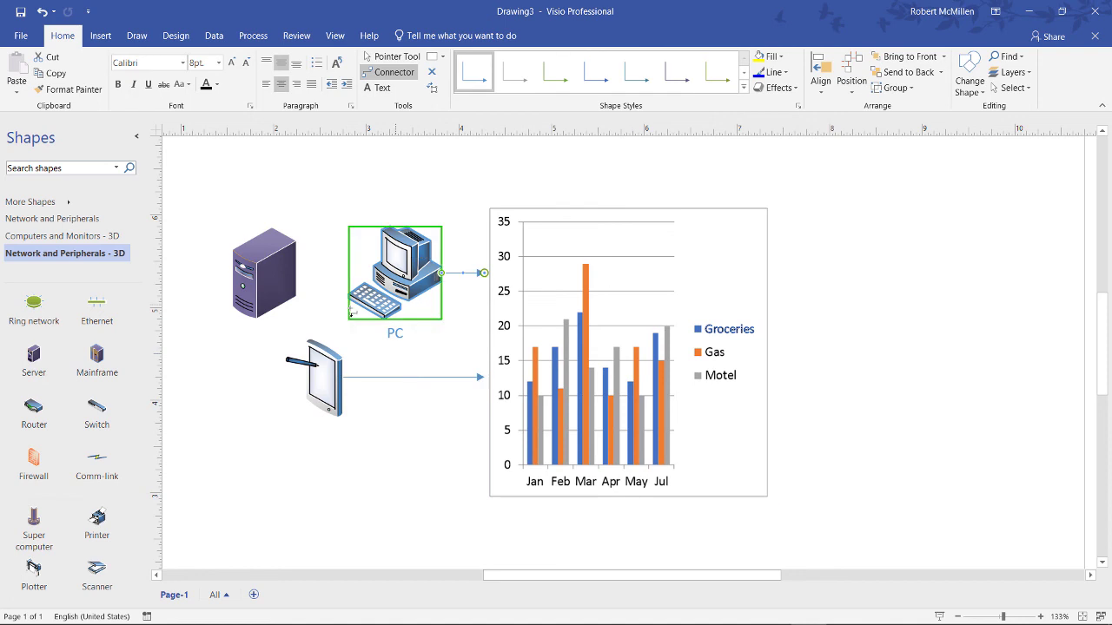
drag(263, 285, 496, 356)
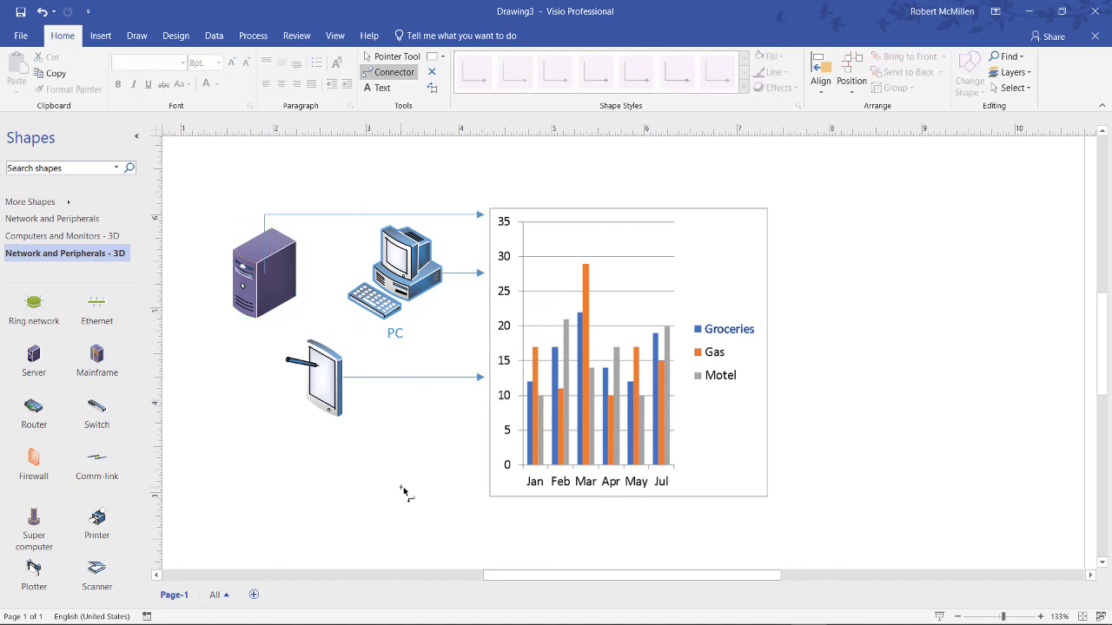
drag(435, 378, 471, 390)
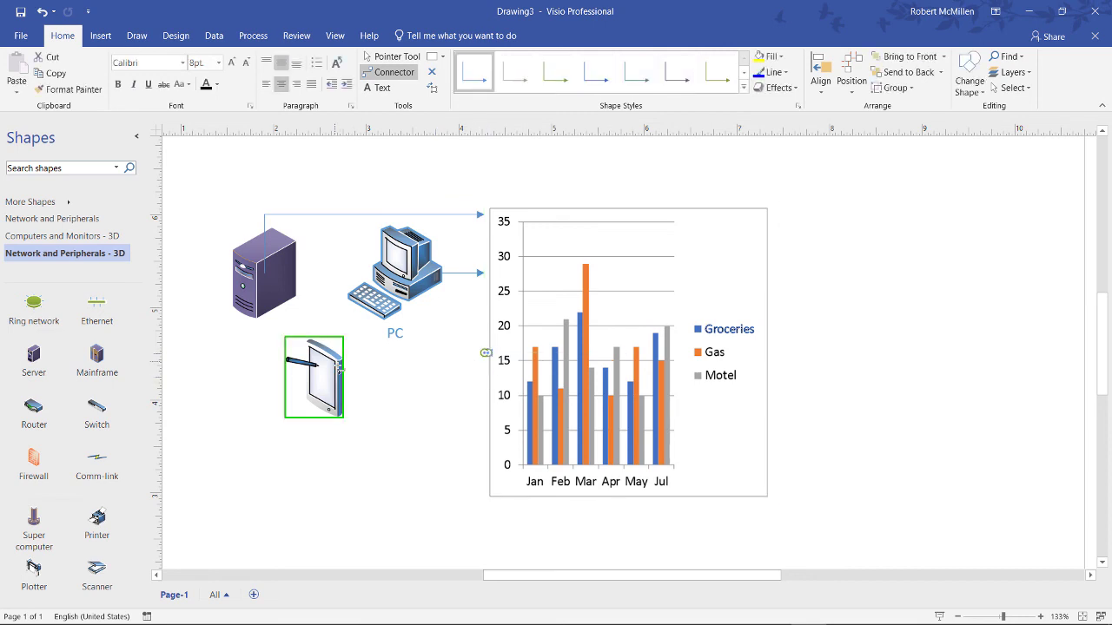
mouse_move(326, 377)
mouse_down()
mouse_move(472, 370)
mouse_move(569, 450)
mouse_up()
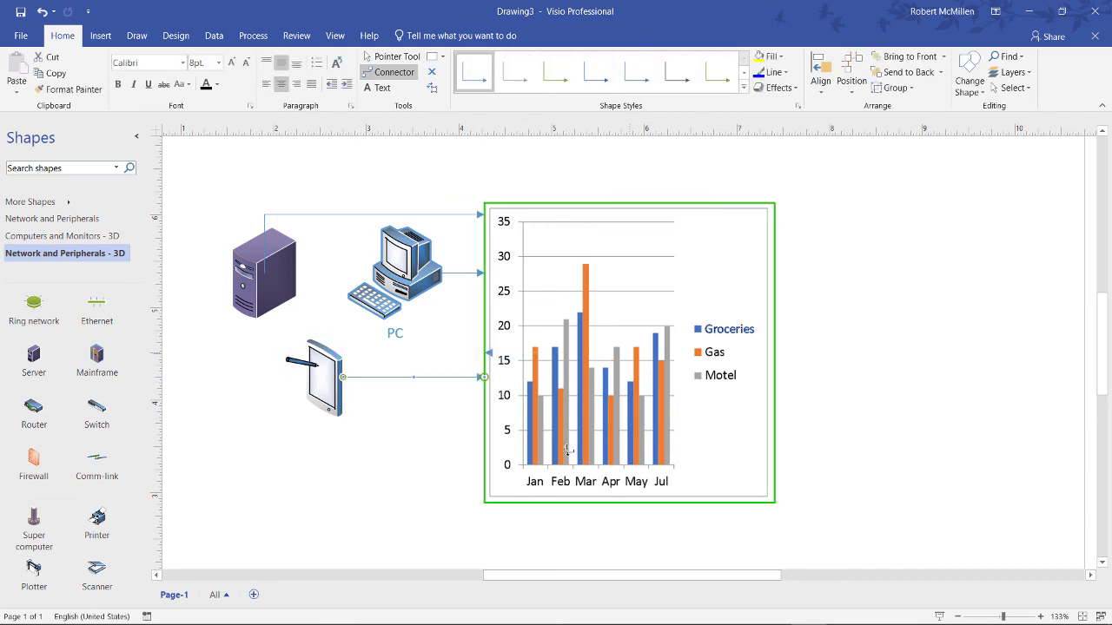